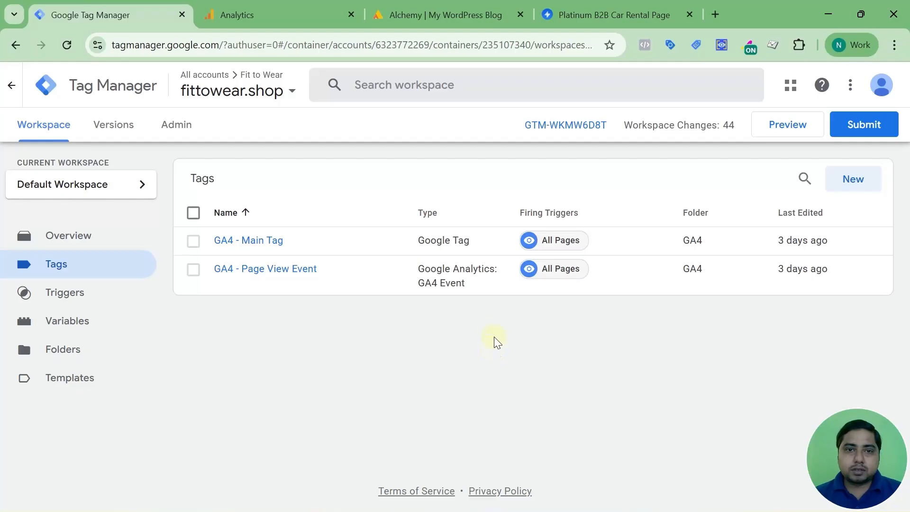
Step: Open the fittowear.shop website in a new browser tab
left_click(716, 15)
type("fittowear.shop")
key("Return")
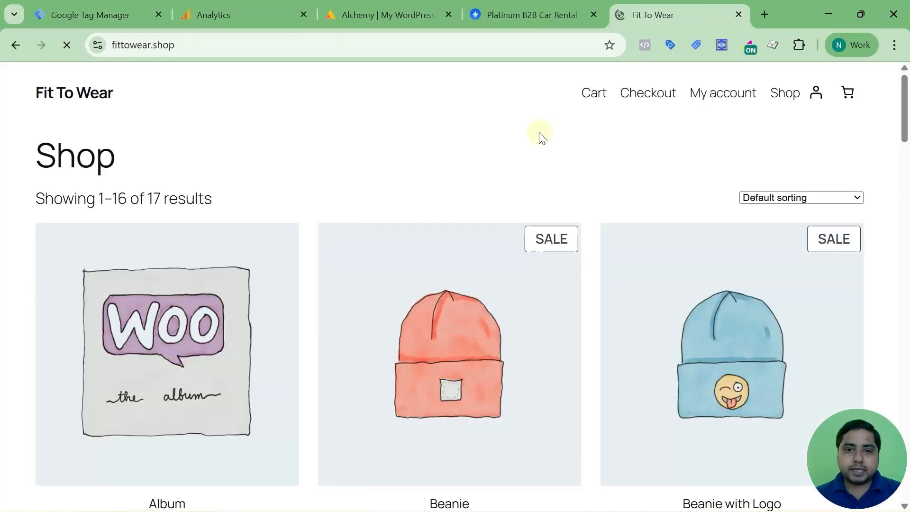
Step: Look through the shop's product listing and examine the Add to cart buttons under the products
scroll(539, 137, "down", 7)
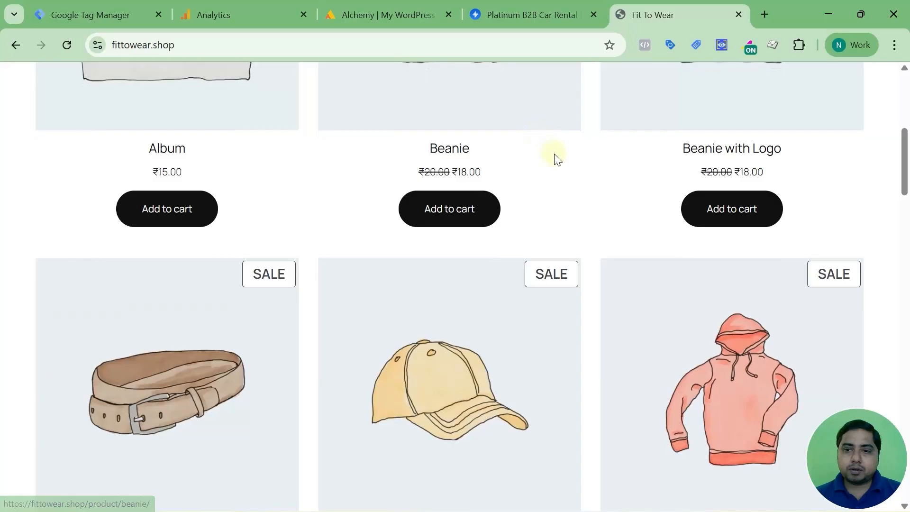
scroll(555, 157, "down", 3)
scroll(555, 158, "up", 9)
scroll(555, 158, "down", 12)
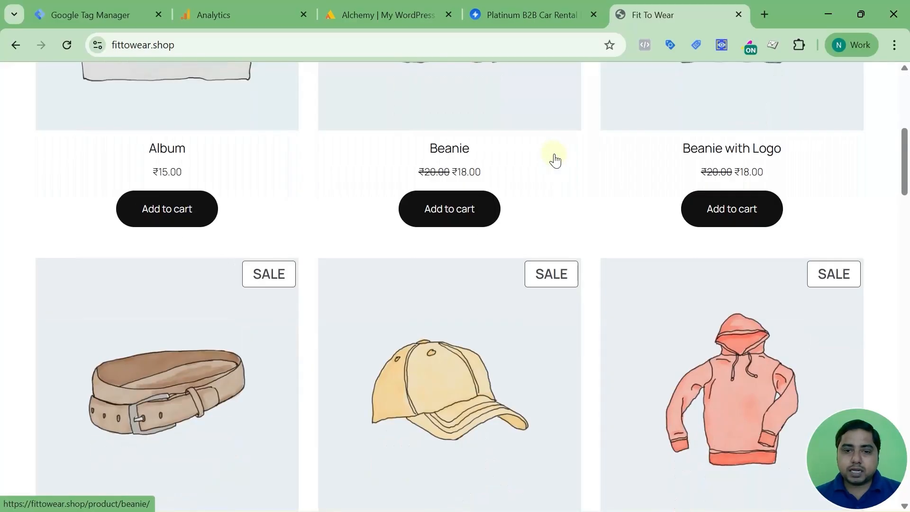
scroll(556, 159, "up", 4)
scroll(565, 150, "down", 5)
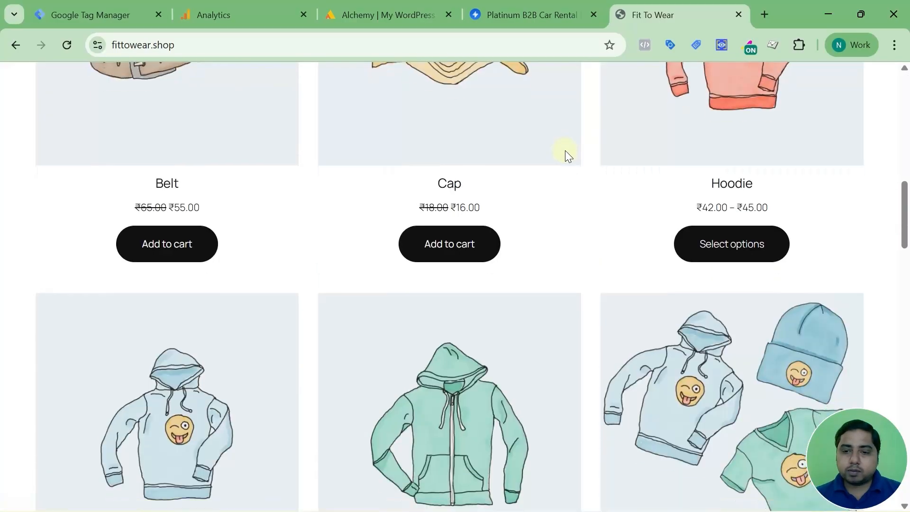
scroll(565, 150, "up", 5)
scroll(566, 151, "down", 5)
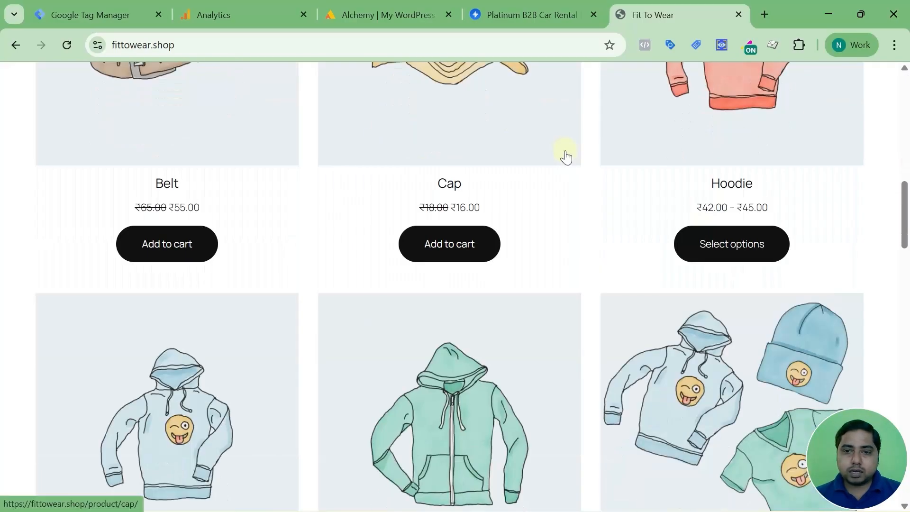
scroll(565, 152, "down", 5)
scroll(566, 157, "up", 10)
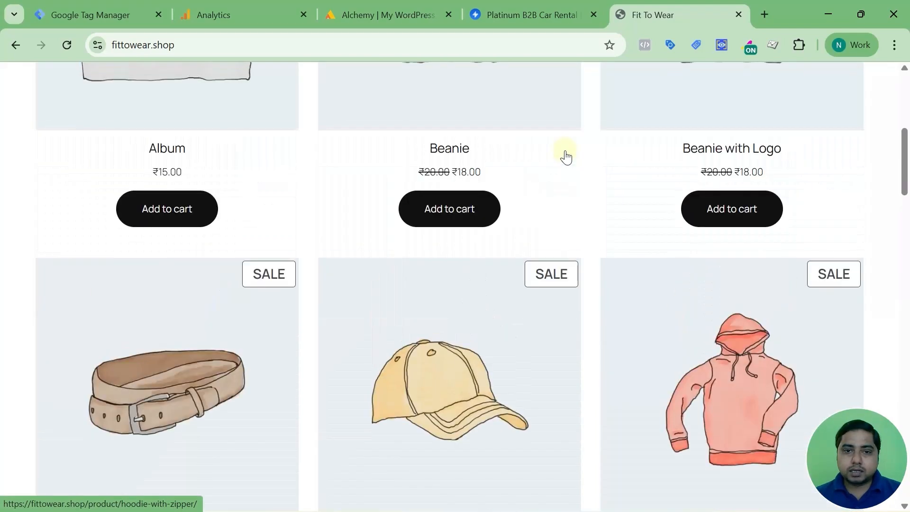
scroll(568, 152, "up", 5)
scroll(566, 149, "down", 3)
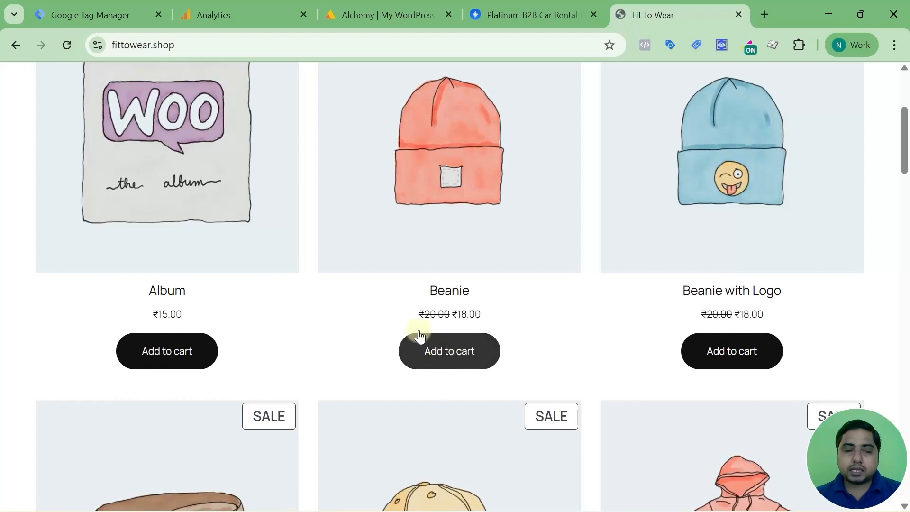
Step: Switch to Google Tag Manager and create a new trigger of the type Click - All Elements
left_click(118, 7)
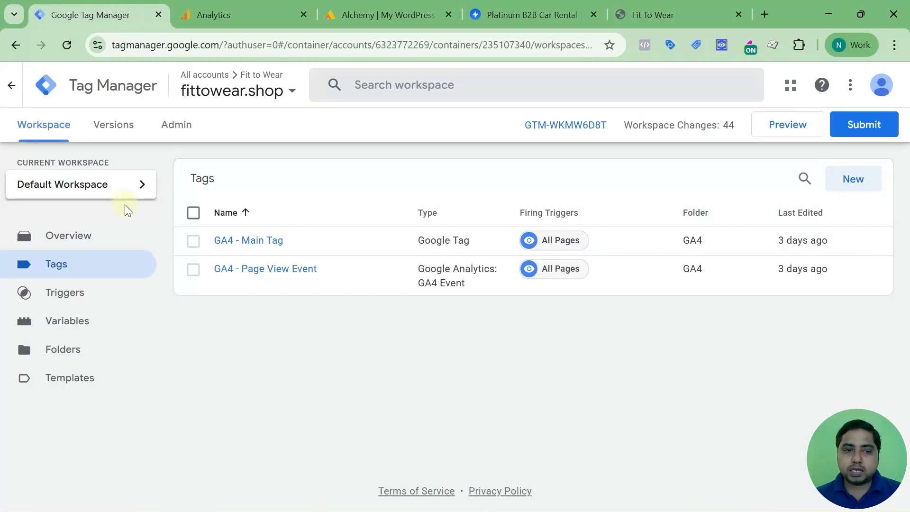
left_click(101, 301)
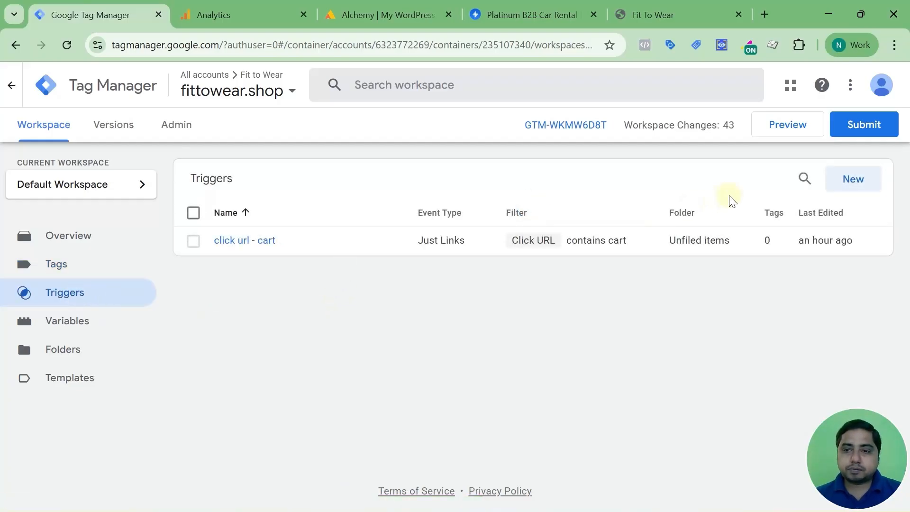
left_click(838, 181)
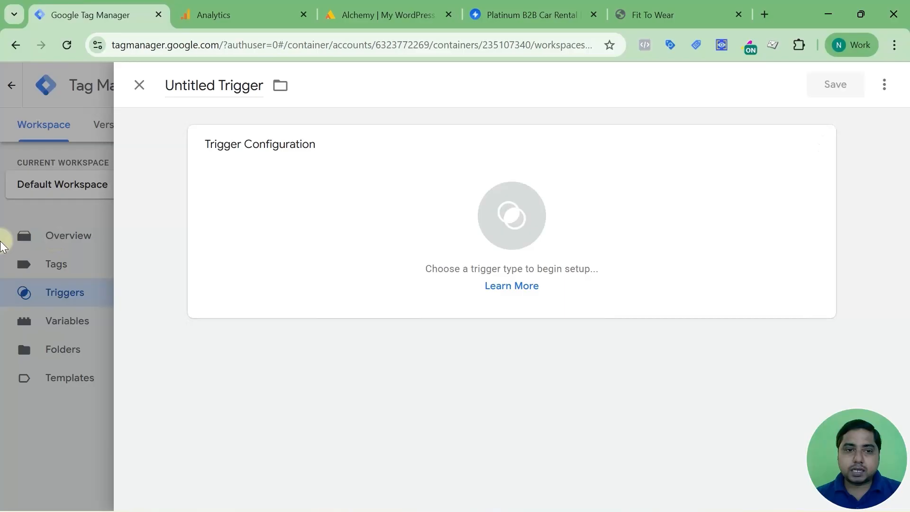
left_click(379, 192)
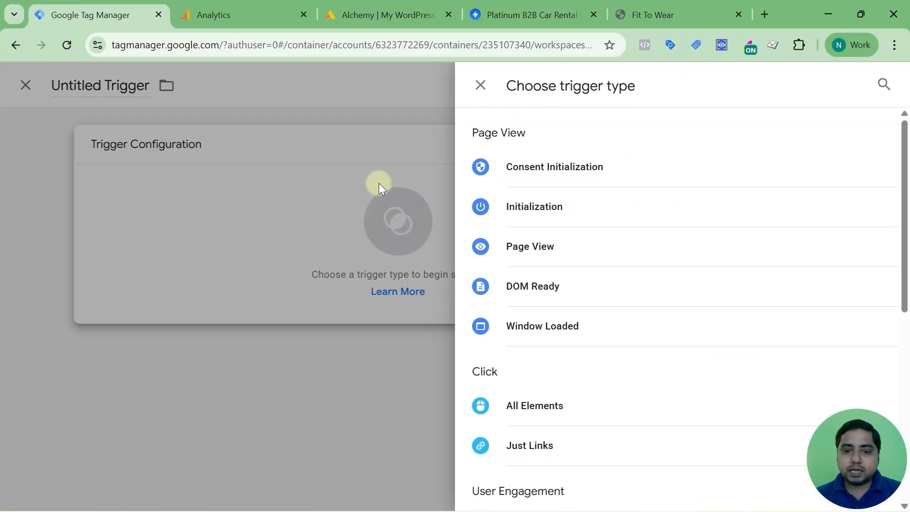
left_click(536, 406)
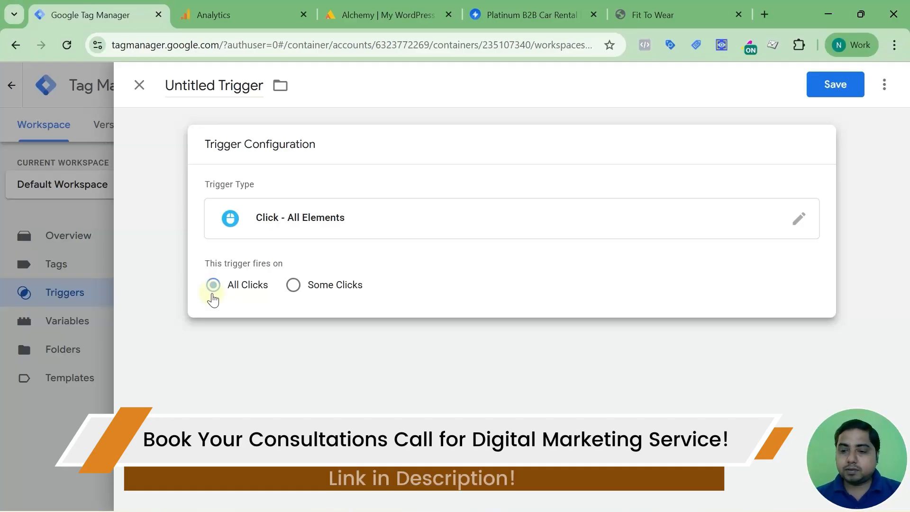
Step: Limit the trigger to Some Clicks where Click Text contains "Add to cart", checking the button wording on the shop page
left_click(296, 287)
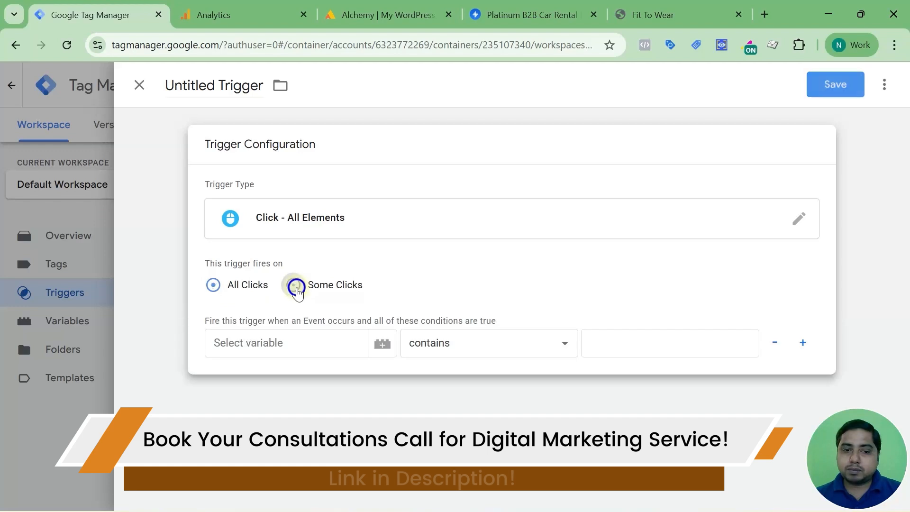
left_click(299, 346)
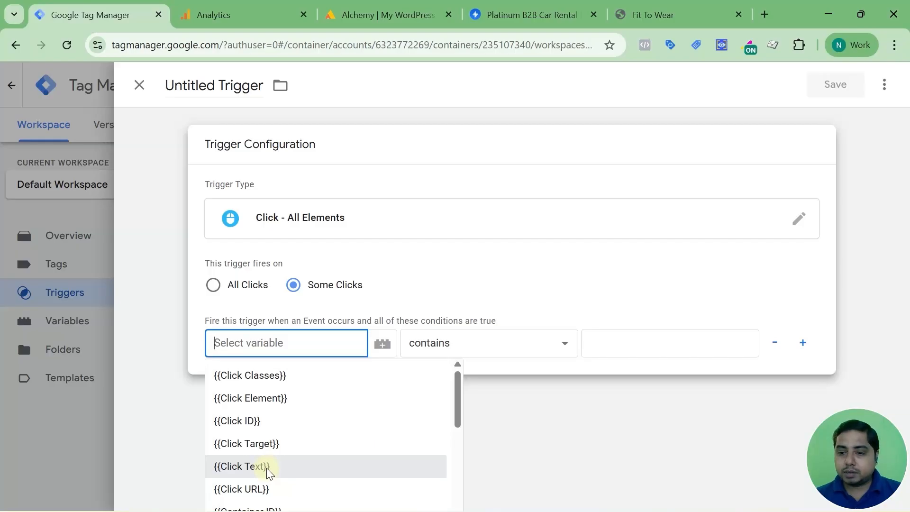
left_click(267, 468)
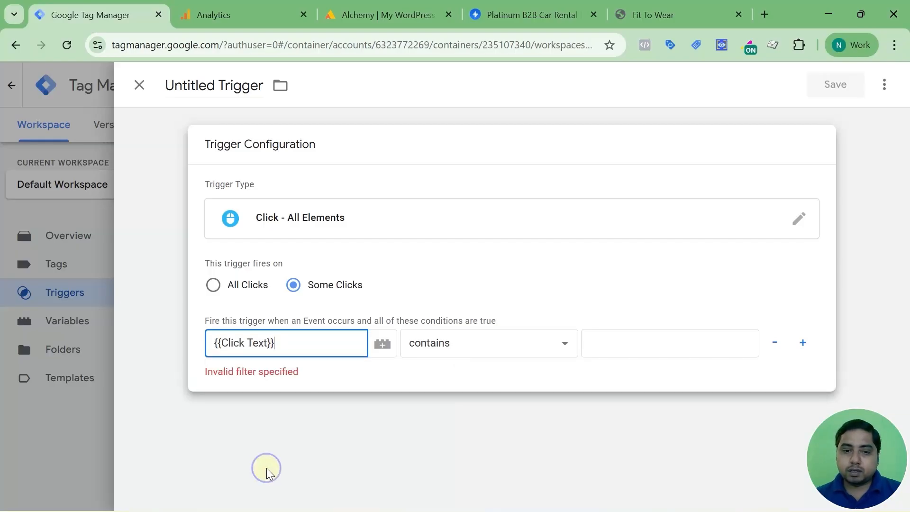
left_click(470, 349)
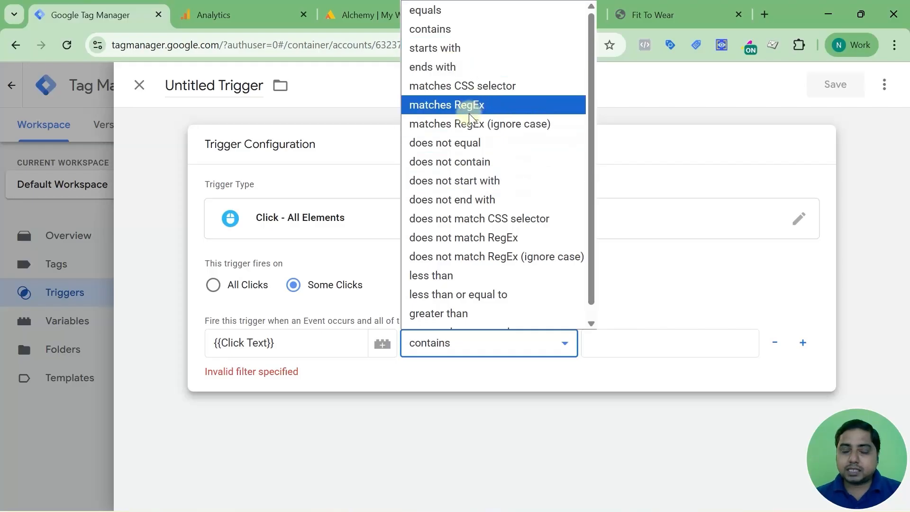
scroll(467, 117, "down", 1)
scroll(468, 116, "up", 1)
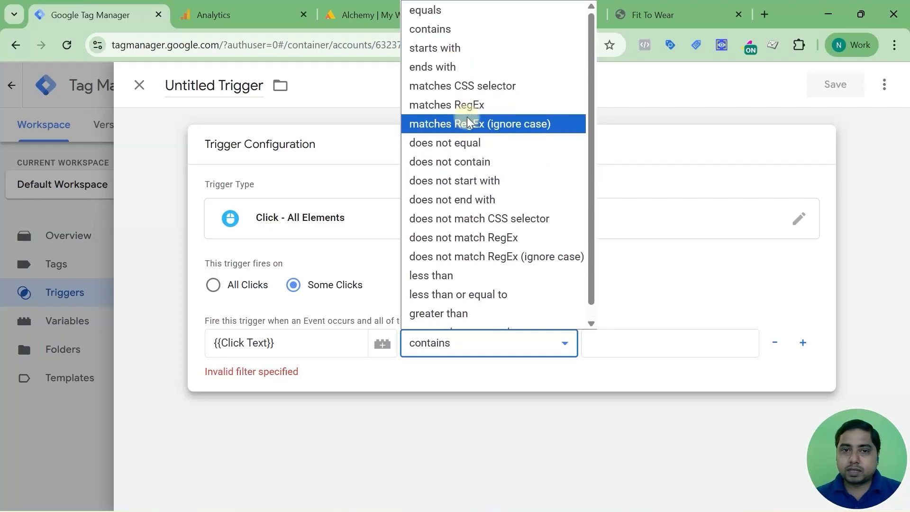
left_click(451, 30)
left_click(622, 342)
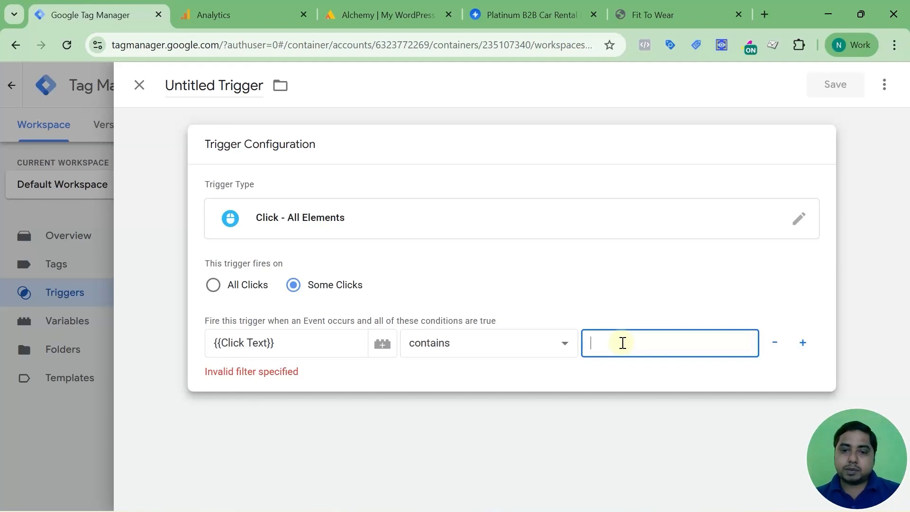
left_click(687, 15)
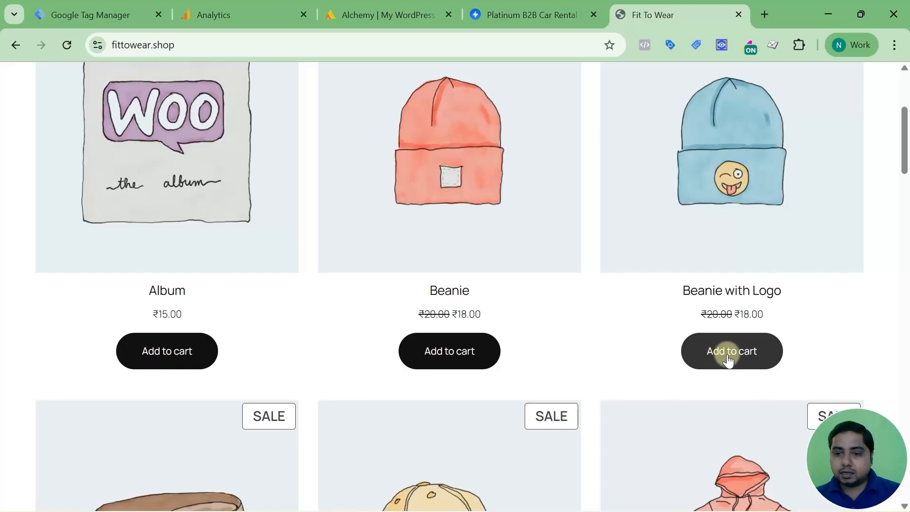
left_click(97, 6)
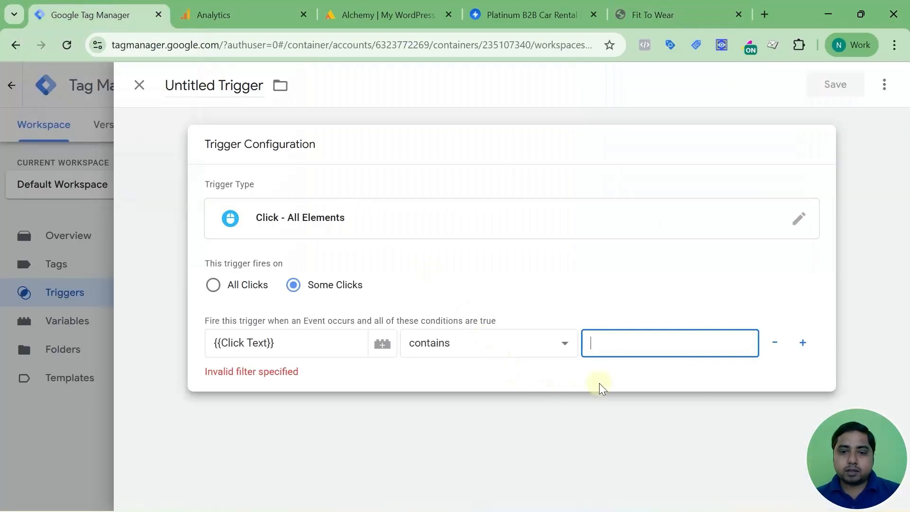
type("Add to cart")
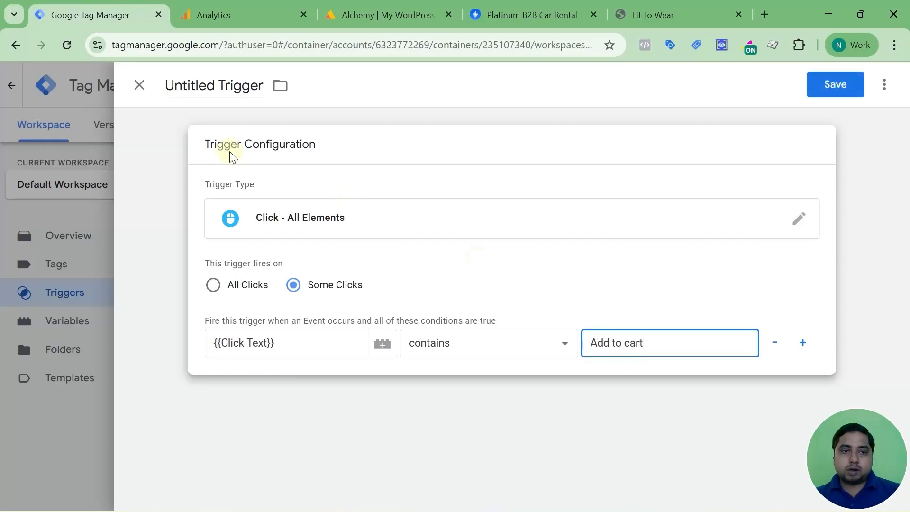
Step: Name the trigger "Click - Add to cart button" and save it
left_click(212, 85)
type("Cli")
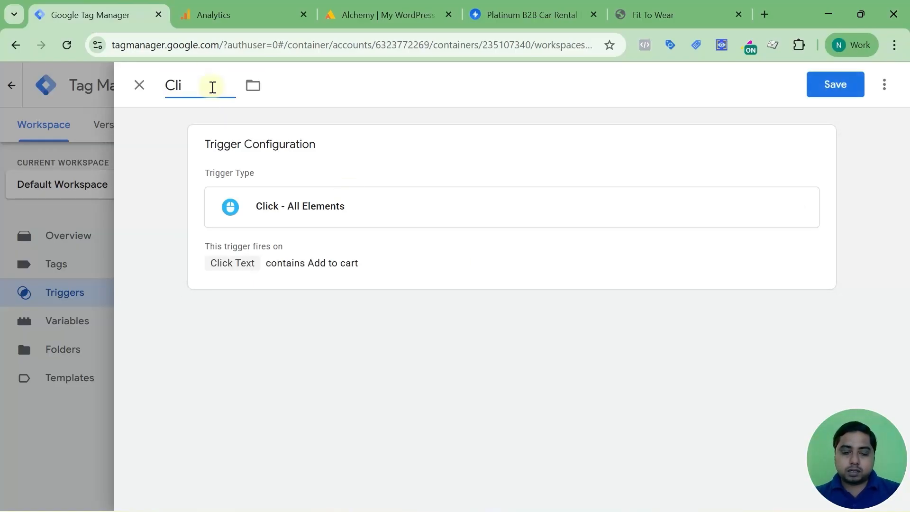
type("ck - Add to ca")
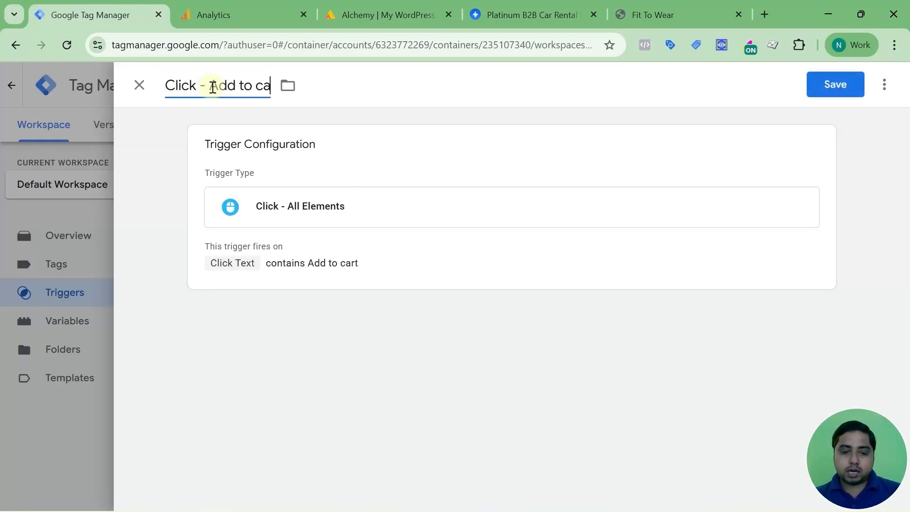
type("rt button")
left_click(832, 90)
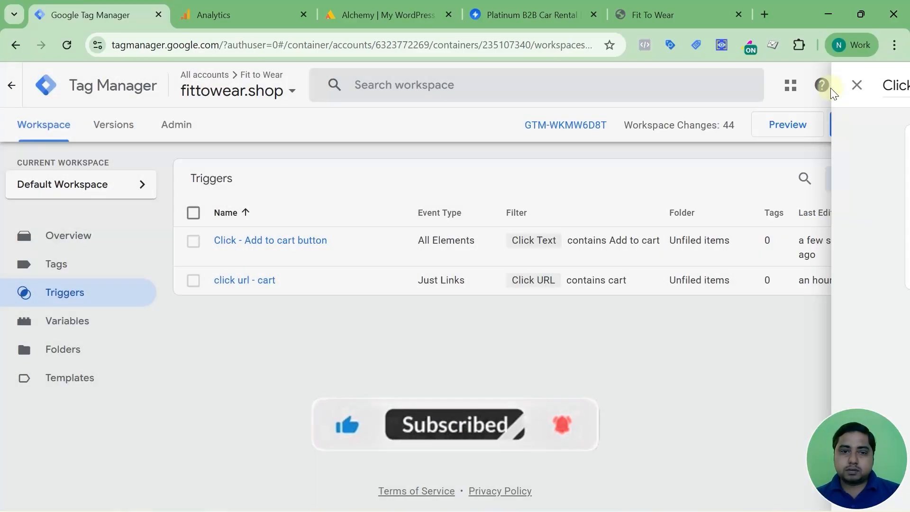
Step: Create a new tag of the type Google Analytics: GA4 Event
left_click(104, 275)
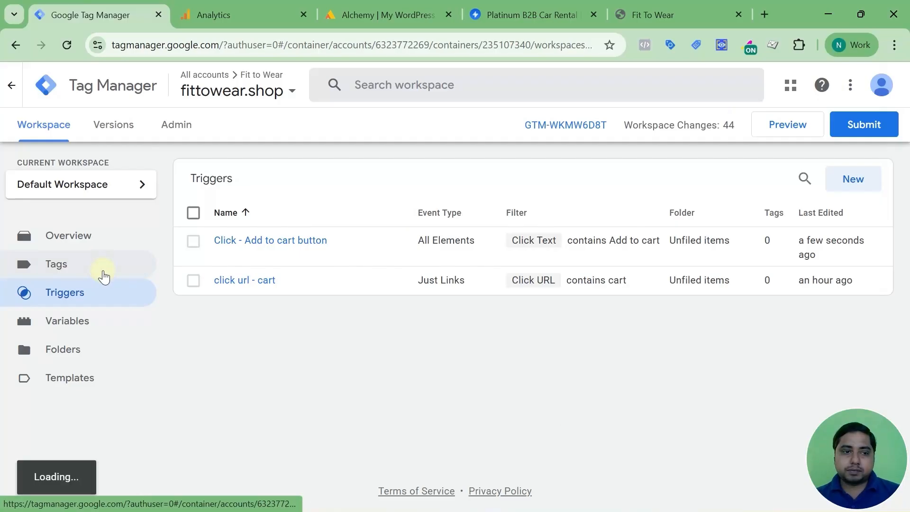
left_click(868, 181)
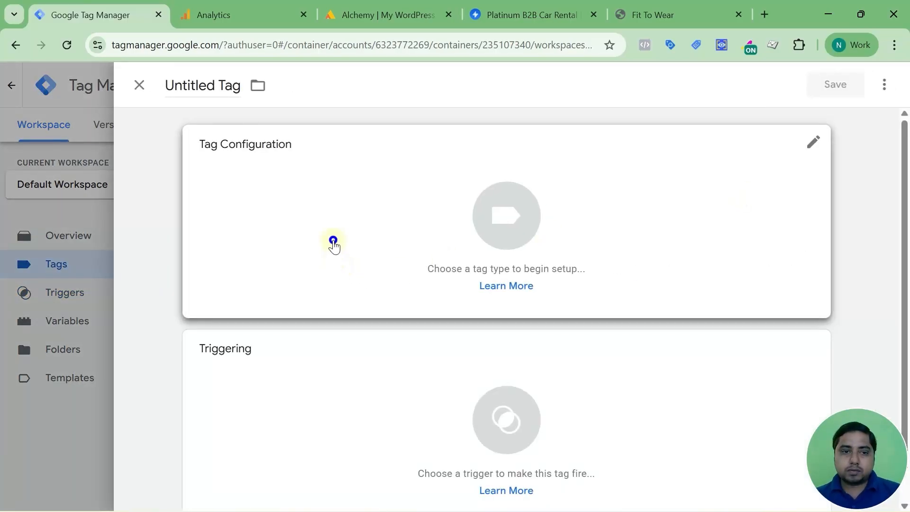
left_click(334, 243)
left_click(570, 217)
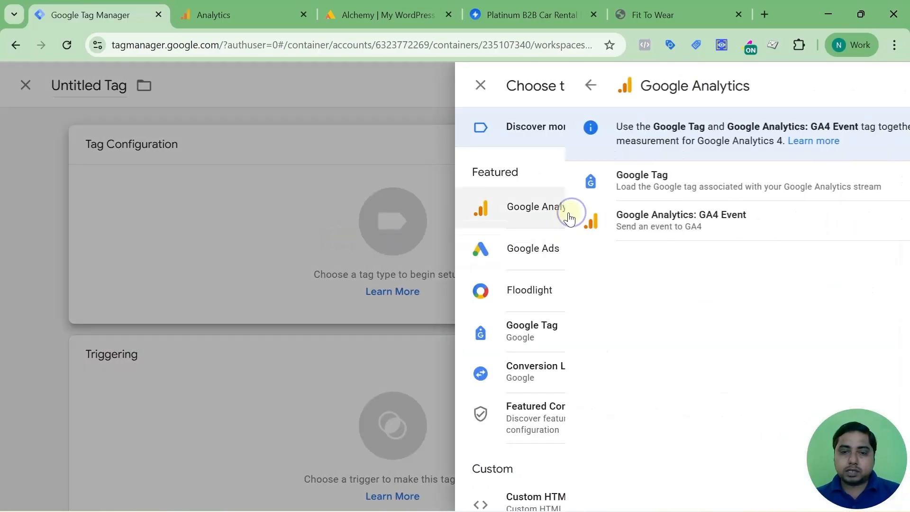
left_click(564, 225)
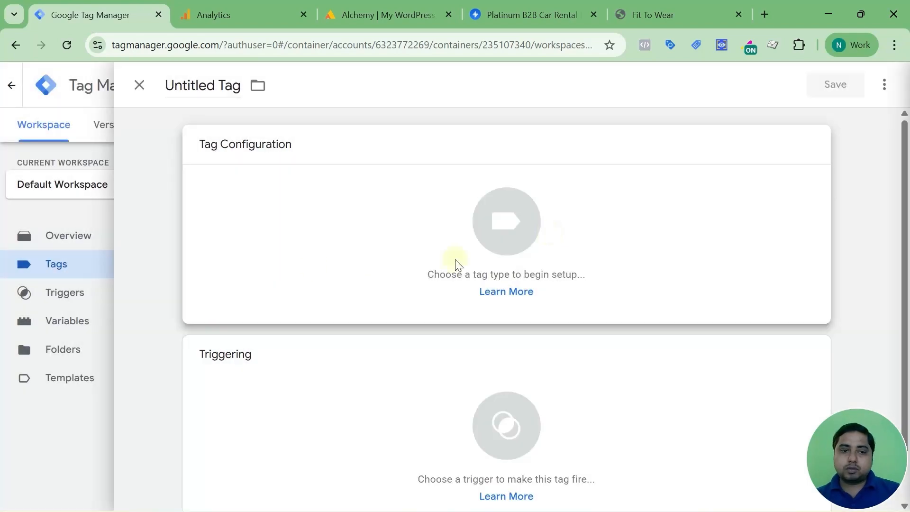
left_click(294, 297)
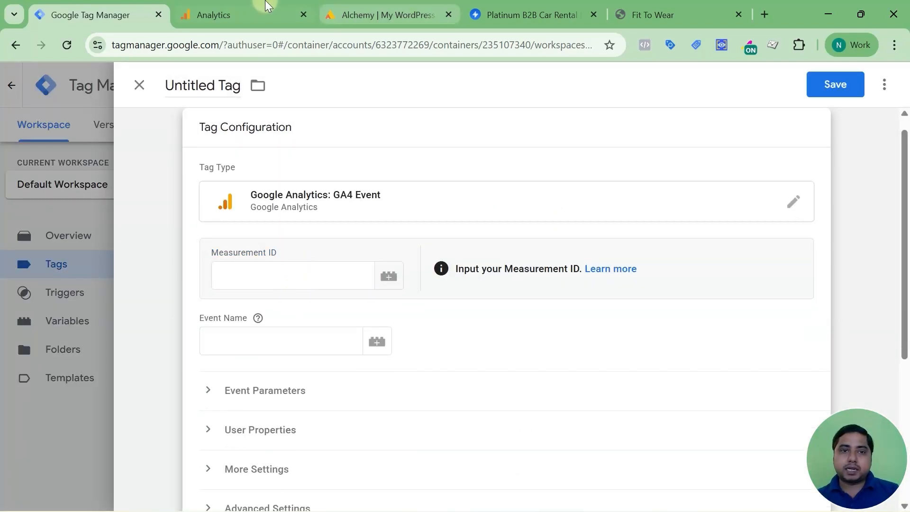
Step: Copy the Fit to Wear web stream's measurement ID from Google Analytics into the new tag's Measurement ID in Tag Manager
left_click(223, 14)
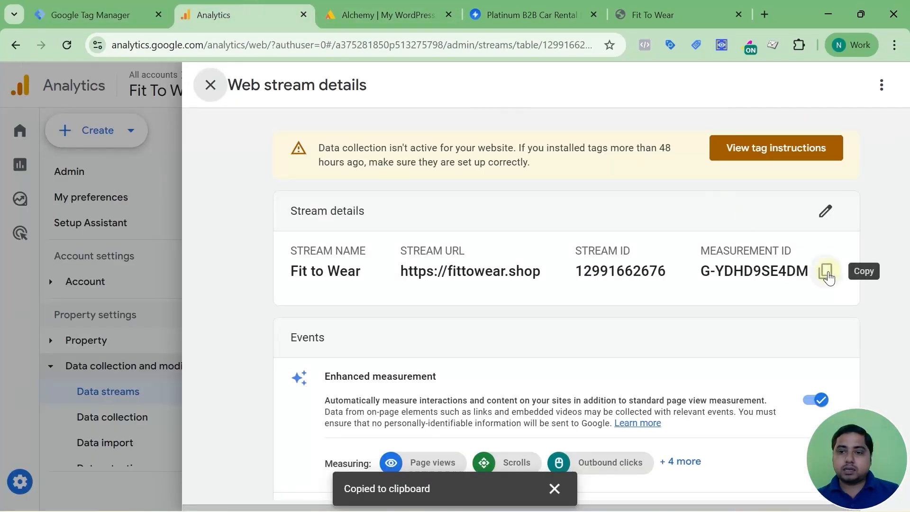
left_click(126, 14)
left_click(275, 275)
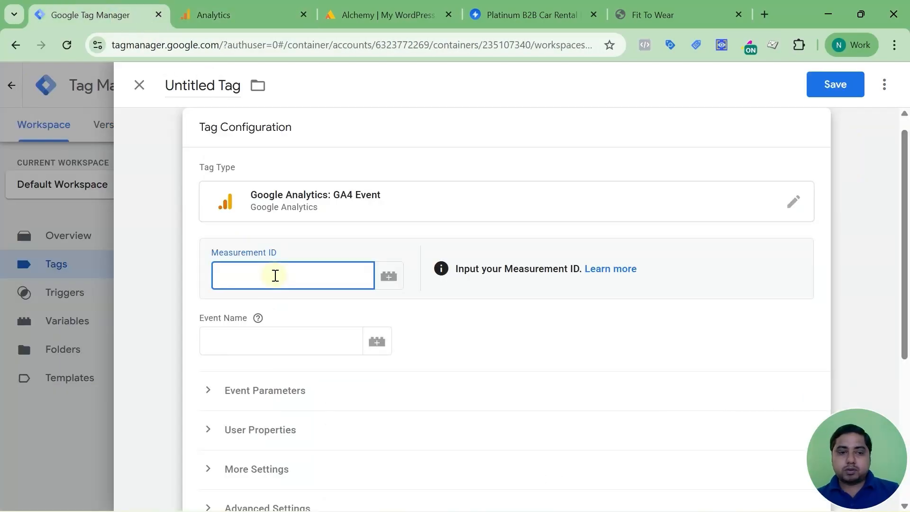
type("G-YDHD9SE4DM")
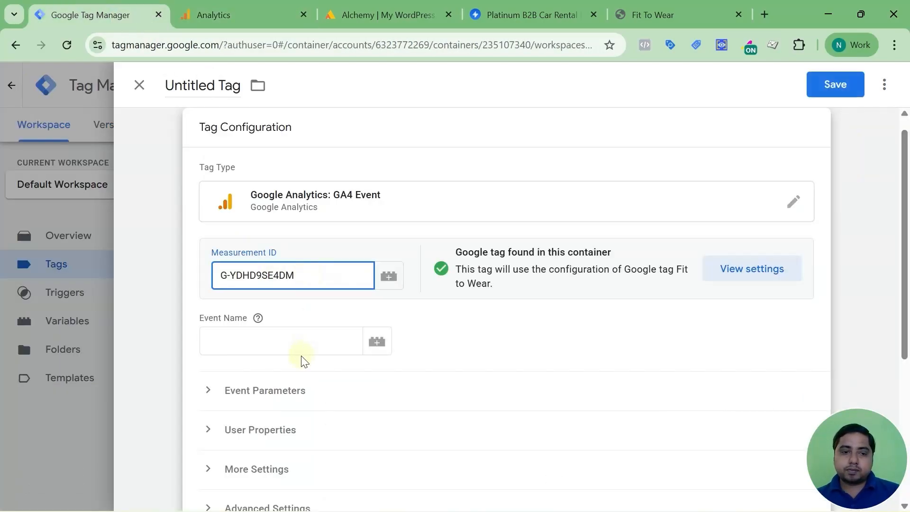
Step: Set the GA4 event tag's event name to add_to_cart_button_click
left_click(303, 338)
type("add_to_cart_button_click")
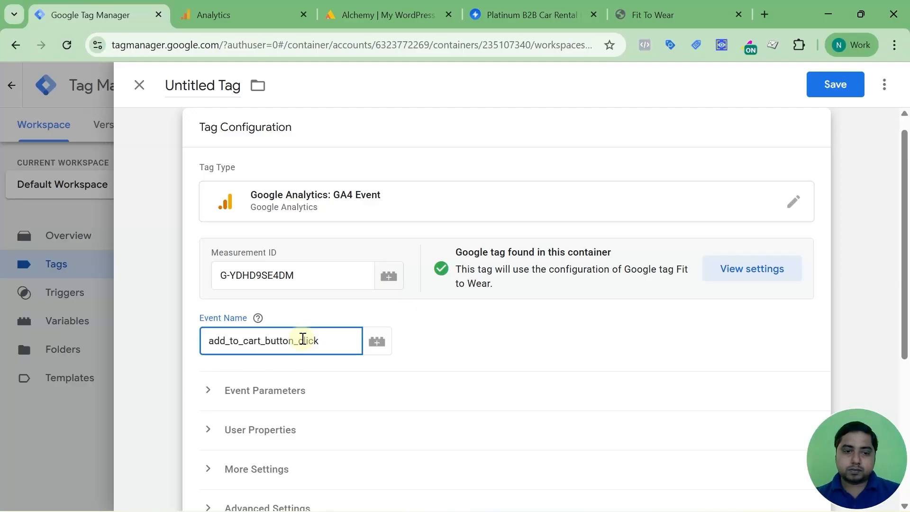
scroll(302, 339, "down", 1)
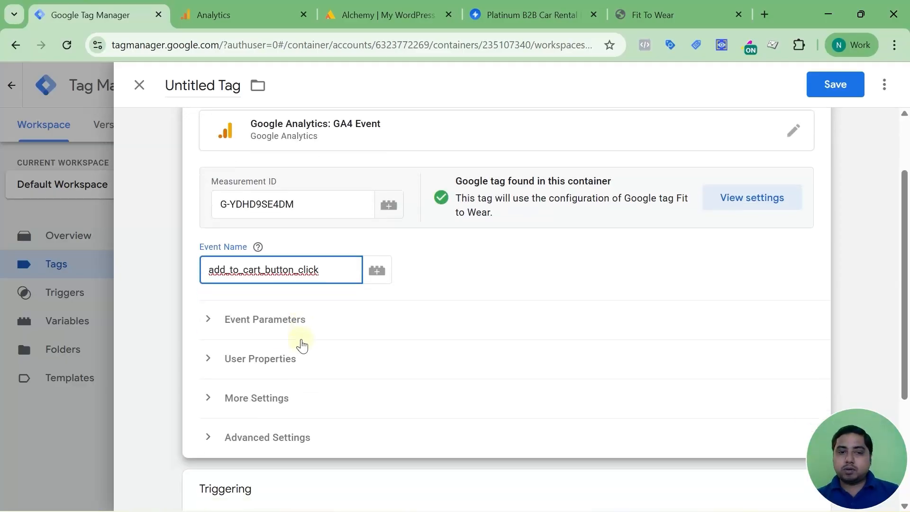
scroll(303, 345, "down", 1)
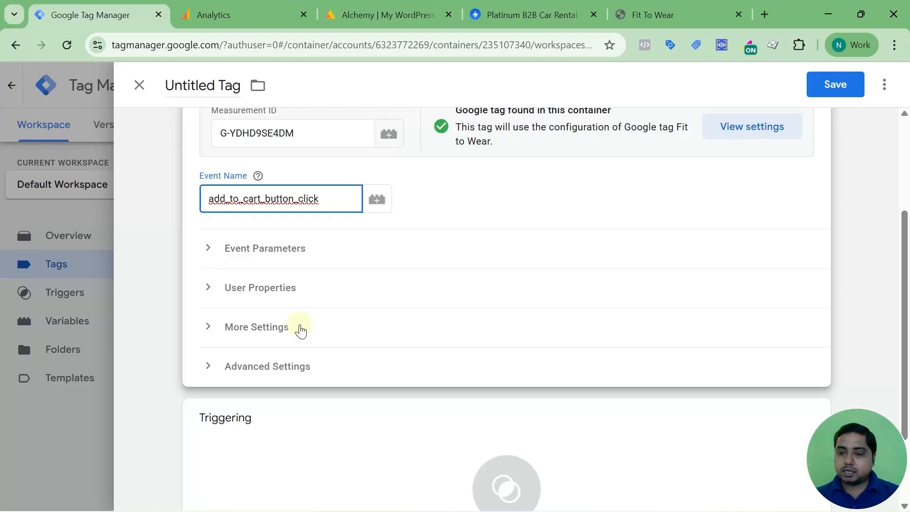
Step: Assign the "Click - Add to cart button" trigger to the GA4 event tag as its firing trigger
scroll(372, 392, "down", 1)
left_click(371, 392)
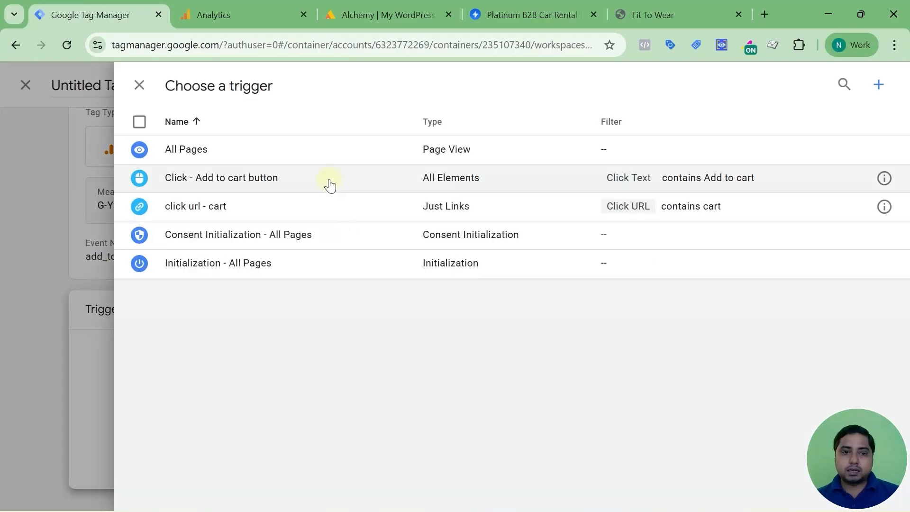
left_click(331, 185)
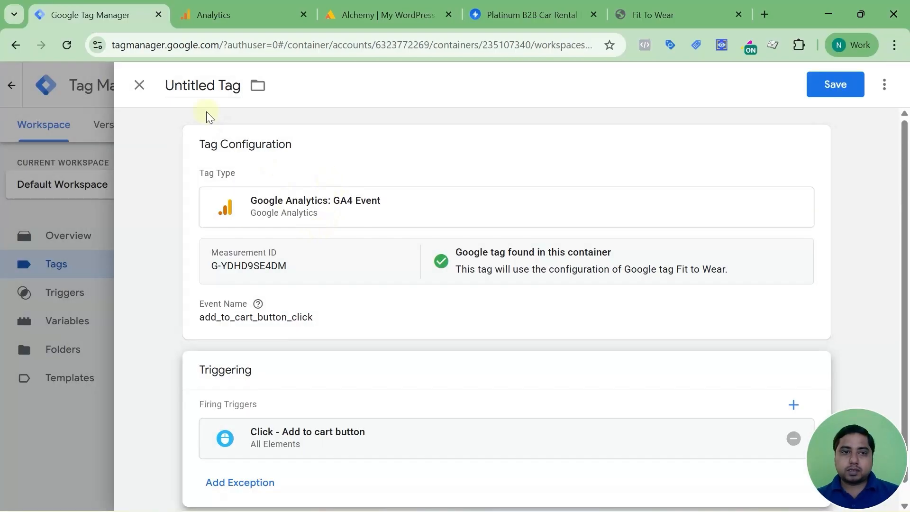
Step: Name the tag "GA4 - Add to Cart Button Click Event" and save it
left_click(211, 89)
type("GA4 - Add to Cart Button Click Event")
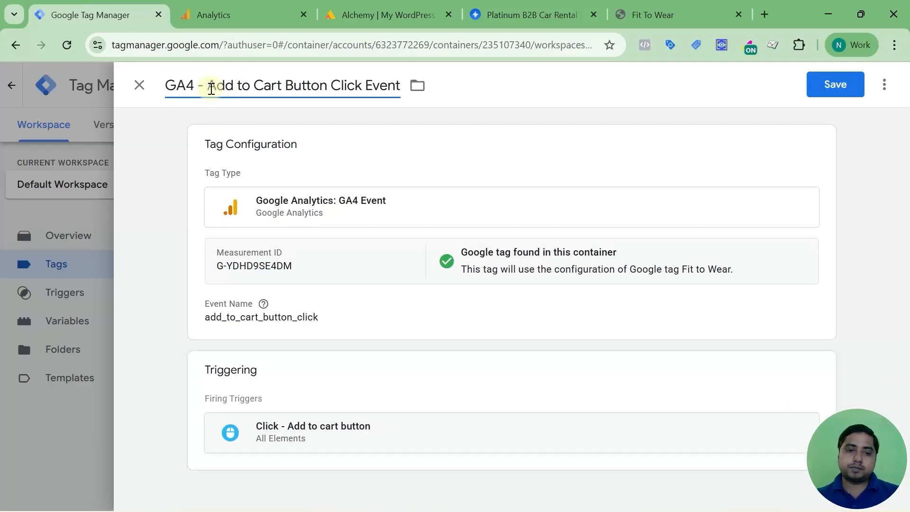
left_click(813, 90)
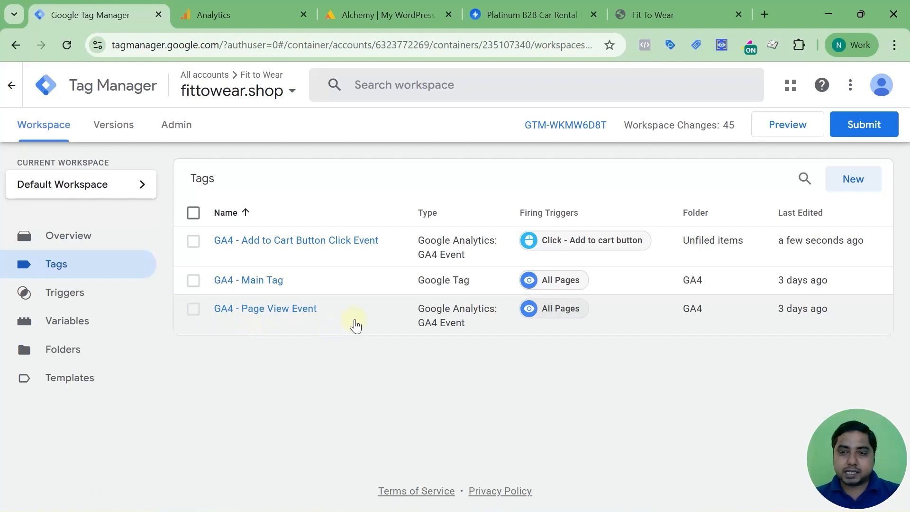
left_click(789, 138)
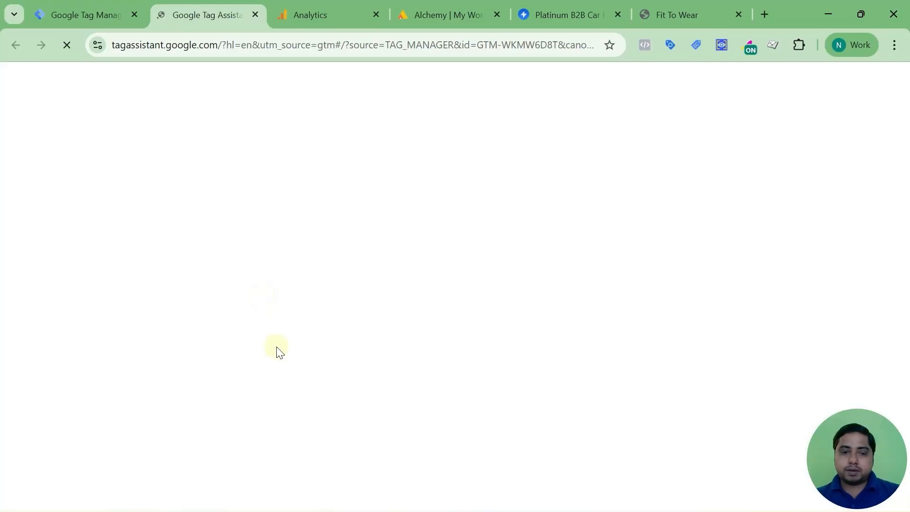
mouse_move(272, 508)
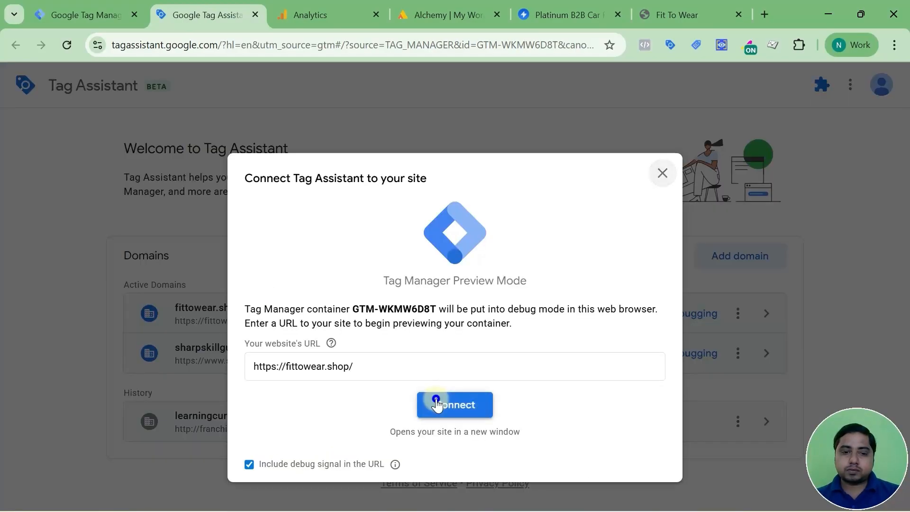
left_click(437, 400)
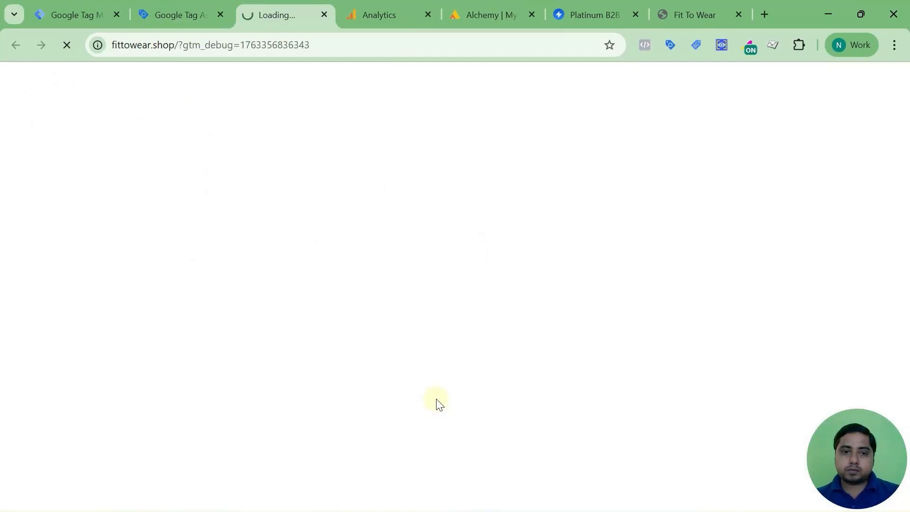
scroll(435, 189, "down", 3)
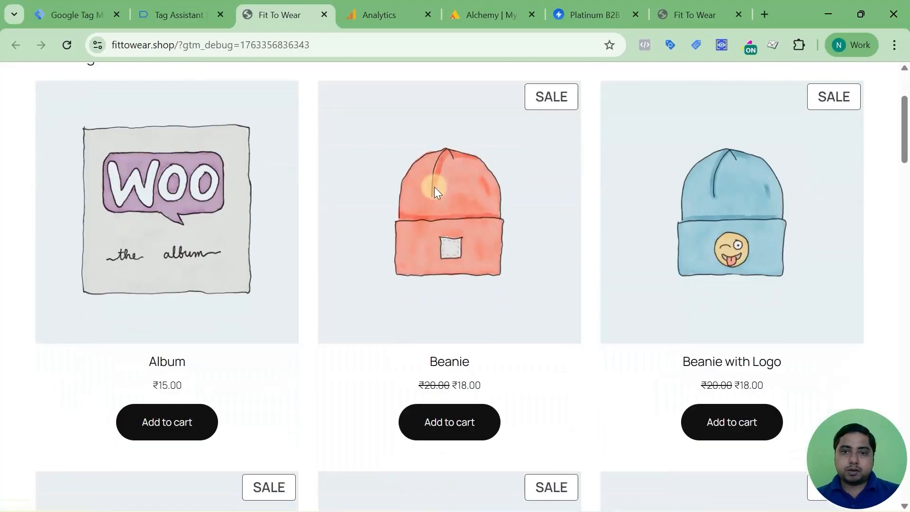
scroll(668, 309, "up", 3)
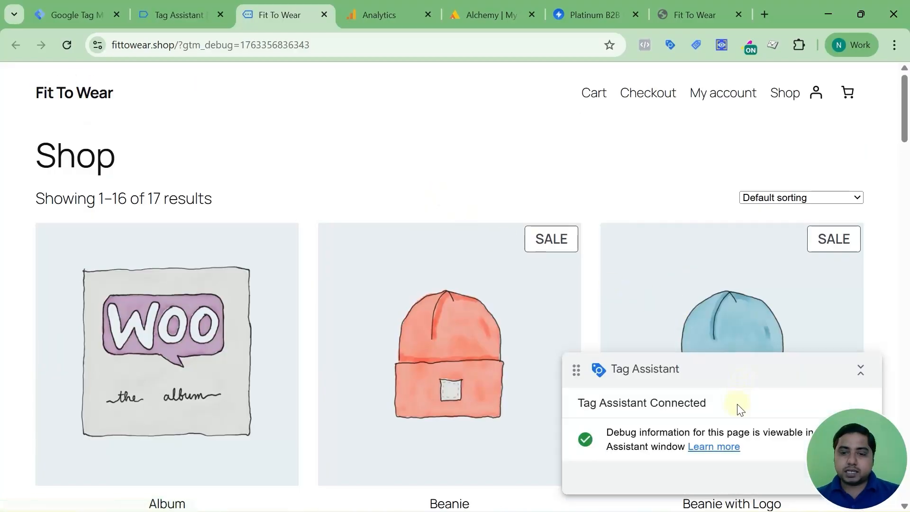
left_click(860, 370)
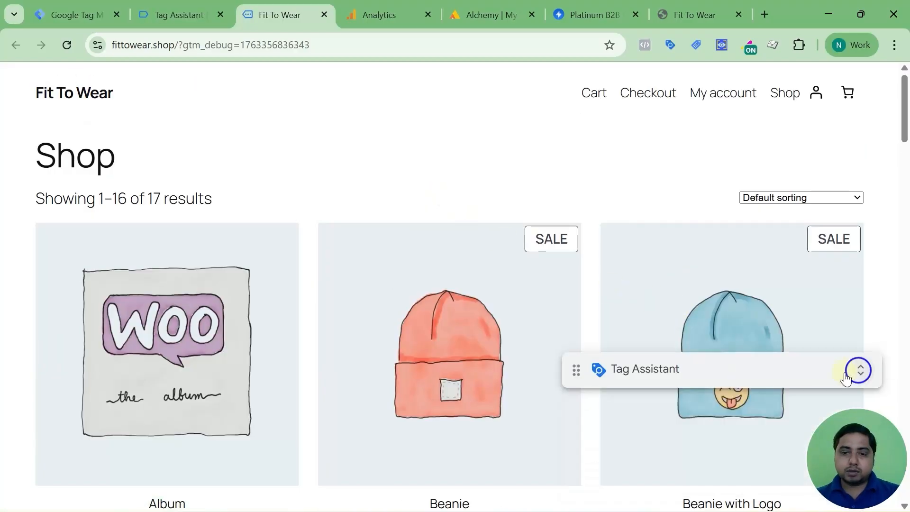
Step: Check in Tag Assistant which tags fire on the Container Loaded event
left_click(182, 13)
left_click(453, 332)
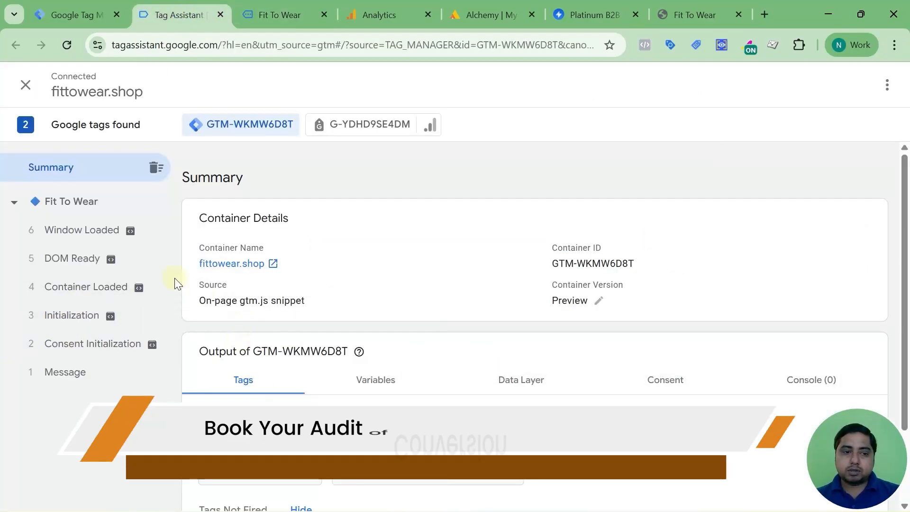
left_click(111, 294)
Step: Add the Belt to the cart on the previewed Fit To Wear shop page to generate a test click
left_click(263, 7)
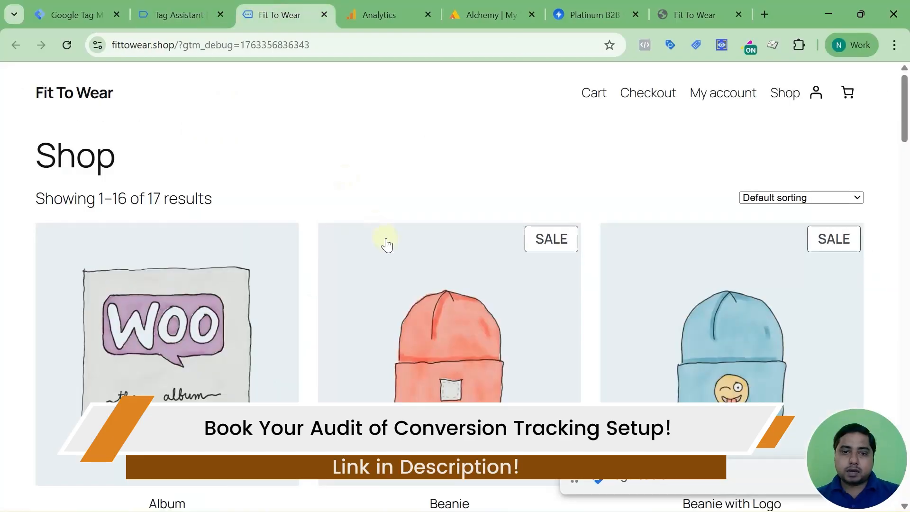
scroll(385, 242, "down", 5)
scroll(387, 237, "down", 4)
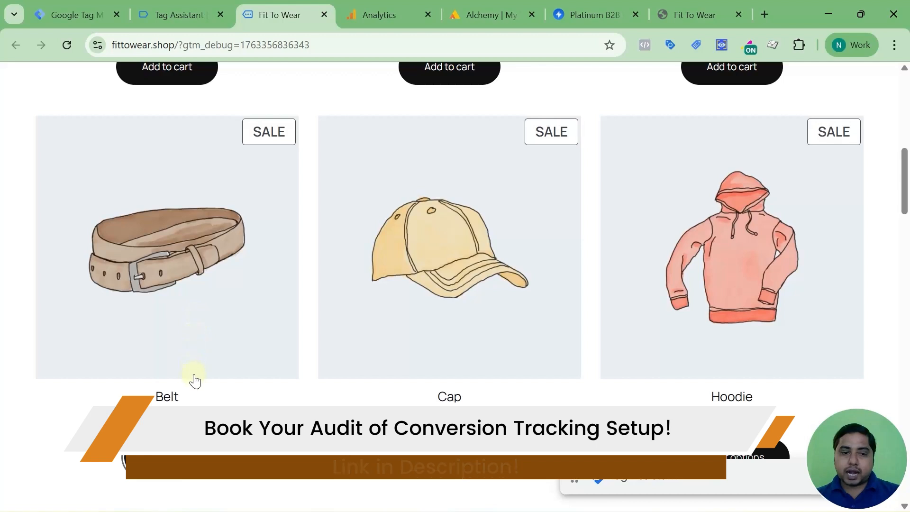
Step: Examine the GA4 - Add to Cart Button Click Event tag's properties, firing triggers and hits under the Click event in Tag Assistant
left_click(175, 6)
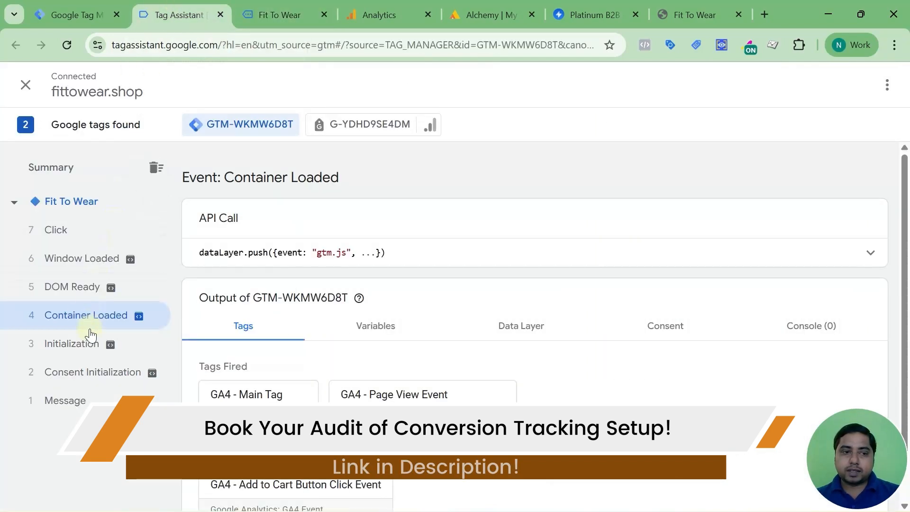
left_click(62, 233)
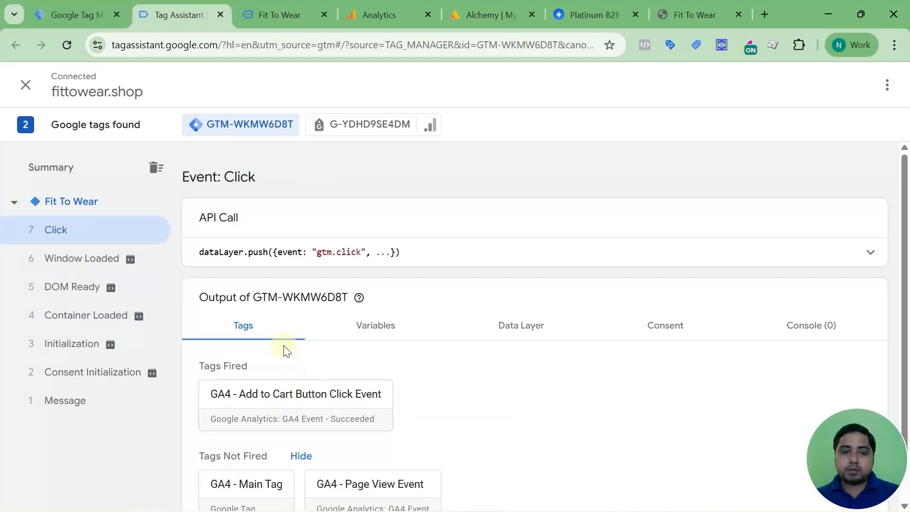
scroll(275, 373, "down", 1)
left_click(275, 372)
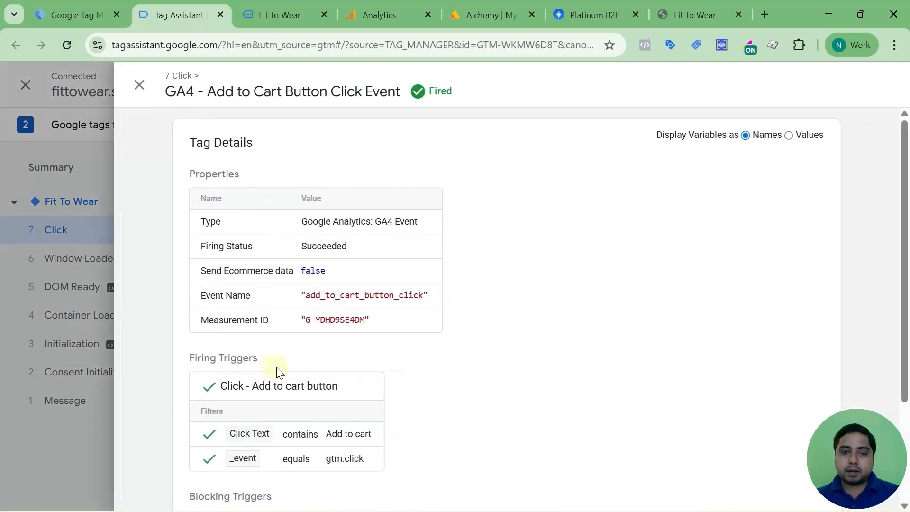
scroll(331, 353, "down", 3)
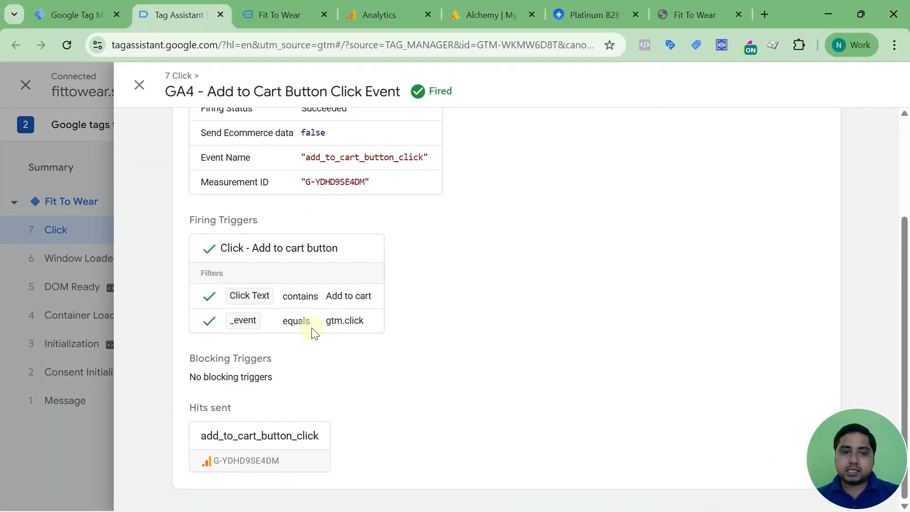
scroll(348, 307, "up", 3)
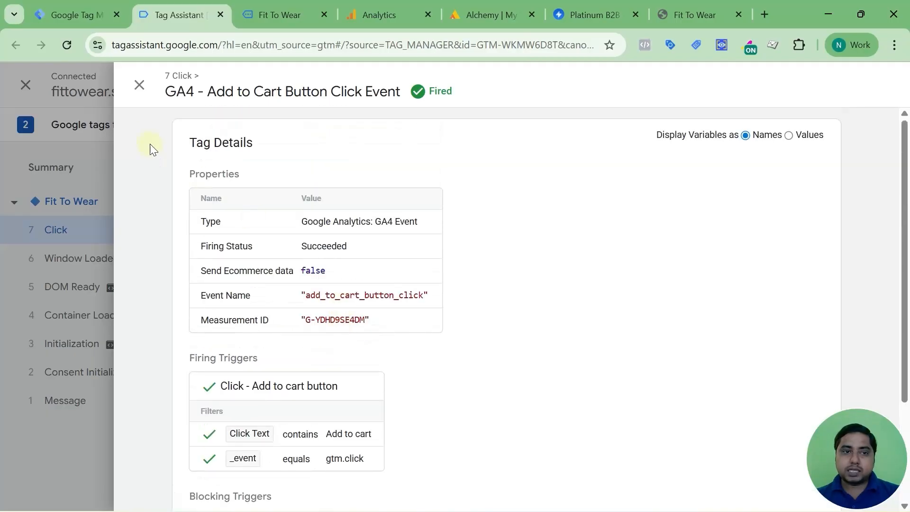
left_click(139, 85)
Step: Compare the tags fired on the Container Loaded event with those fired on the Click event
left_click(92, 314)
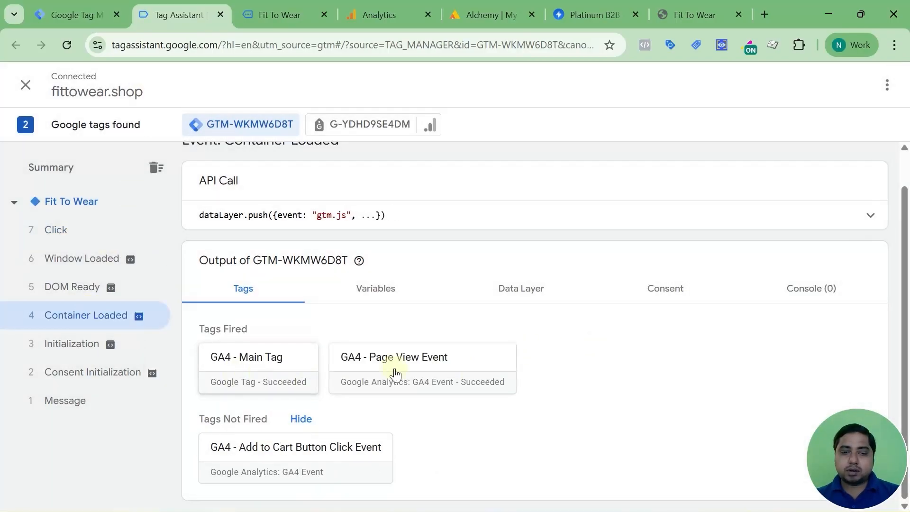
left_click(57, 231)
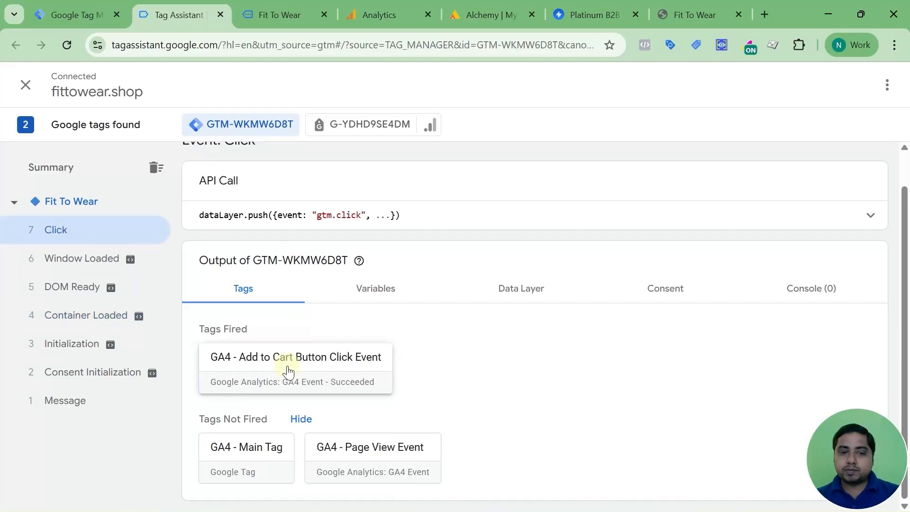